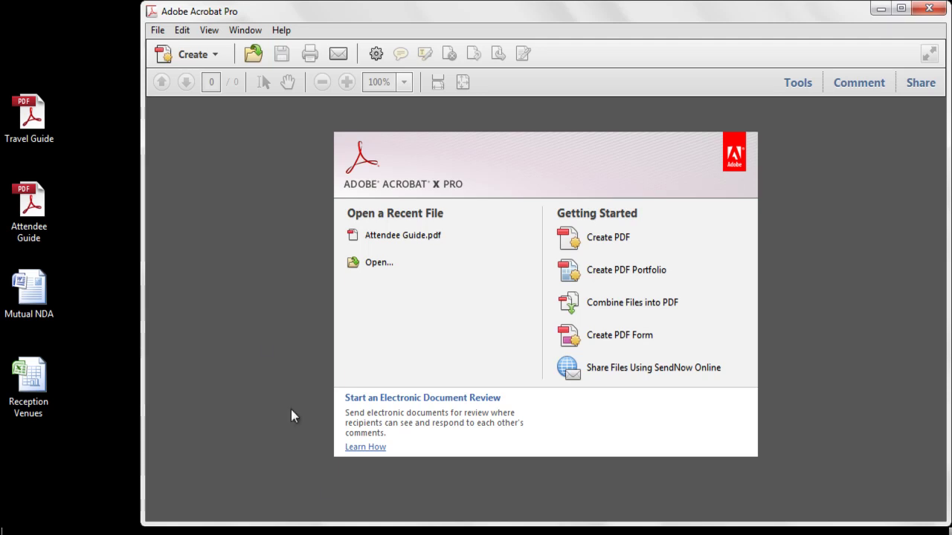
Step: Browse the PDF creation commands and the Mutual NDA file's actions without choosing any
left_click(158, 30)
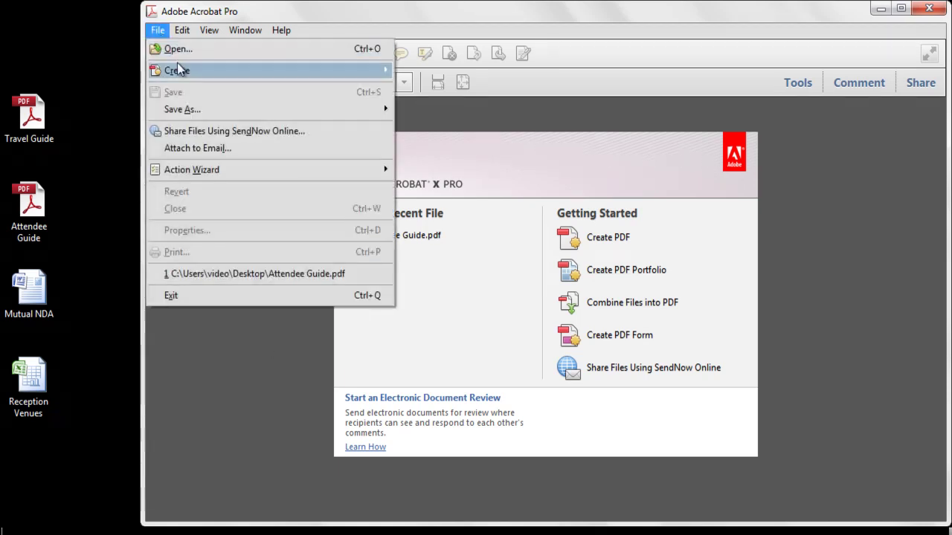
mouse_move(303, 74)
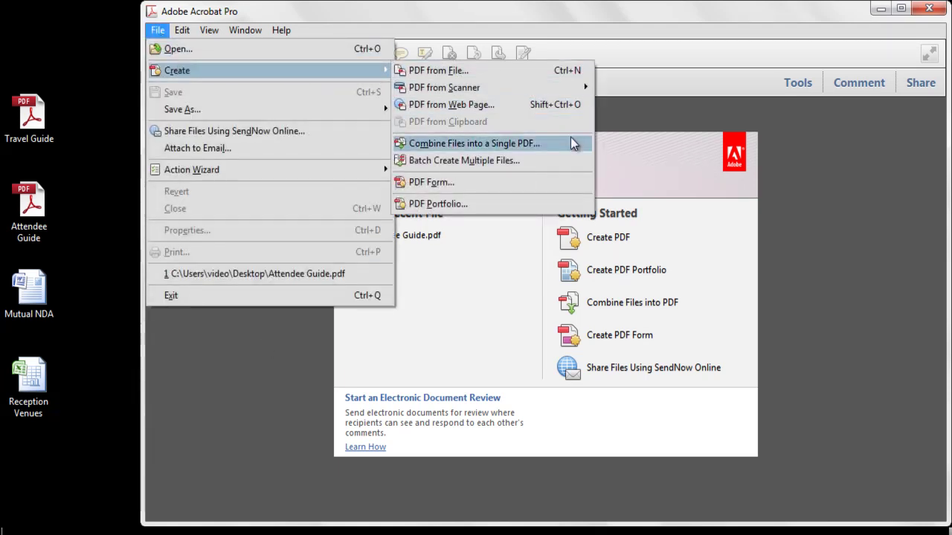
left_click(648, 71)
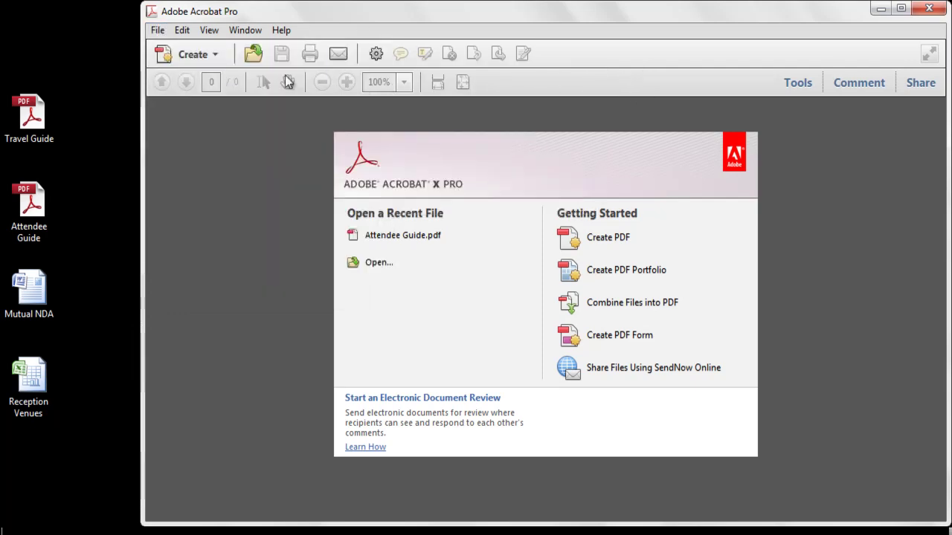
left_click(222, 59)
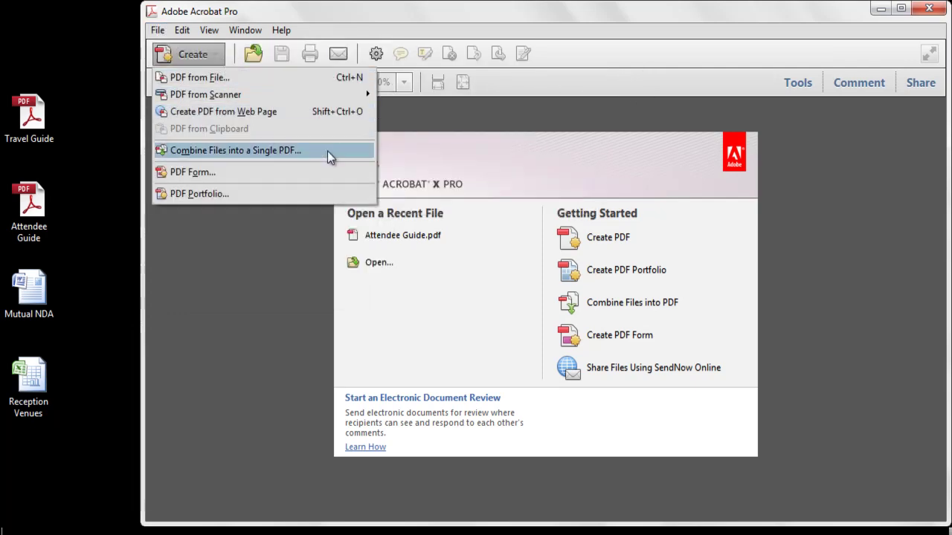
left_click(37, 289)
right_click(37, 288)
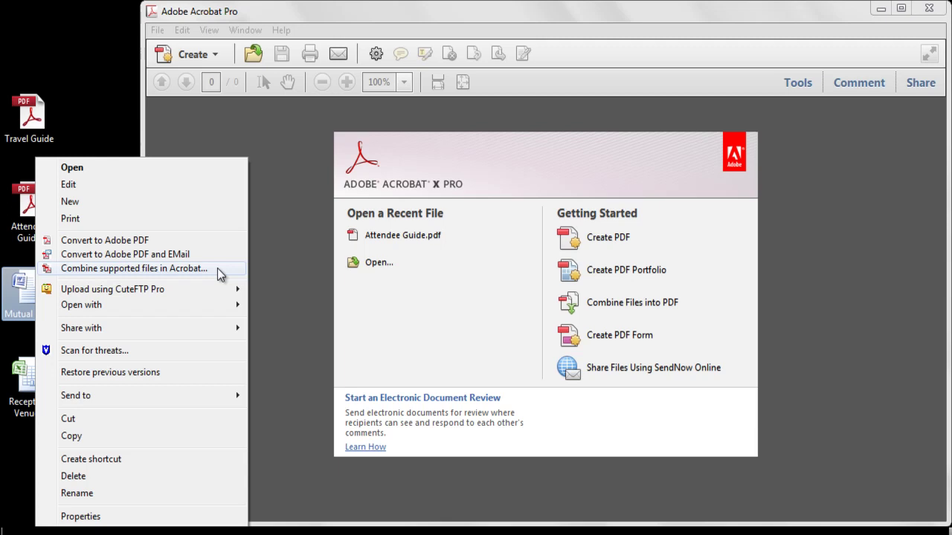
left_click(284, 283)
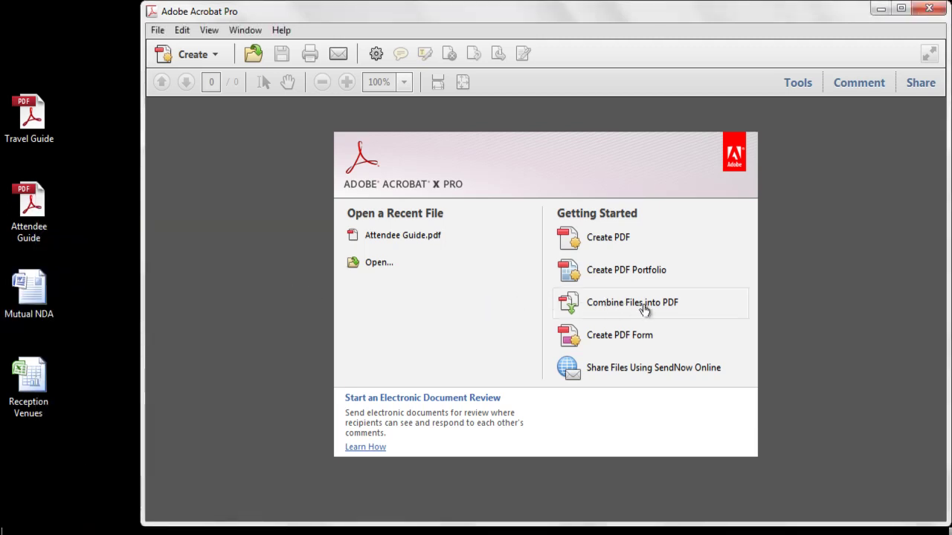
Step: Open Combine Files into PDF and leave the output set to a single PDF
left_click(701, 306)
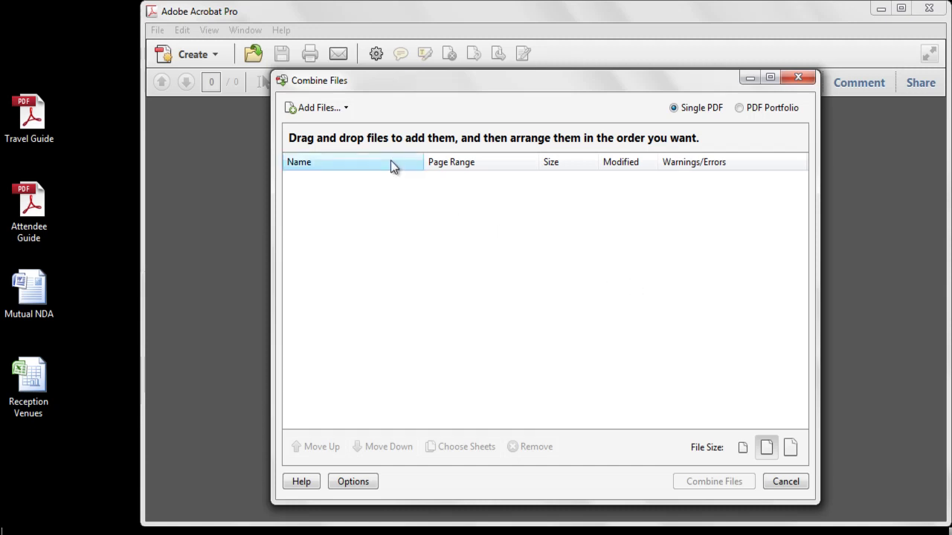
left_click(347, 110)
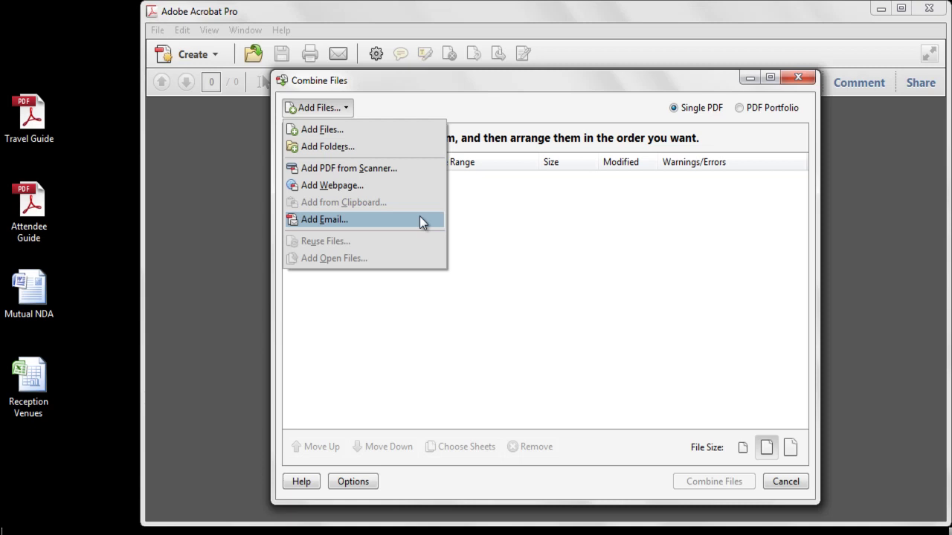
left_click(558, 103)
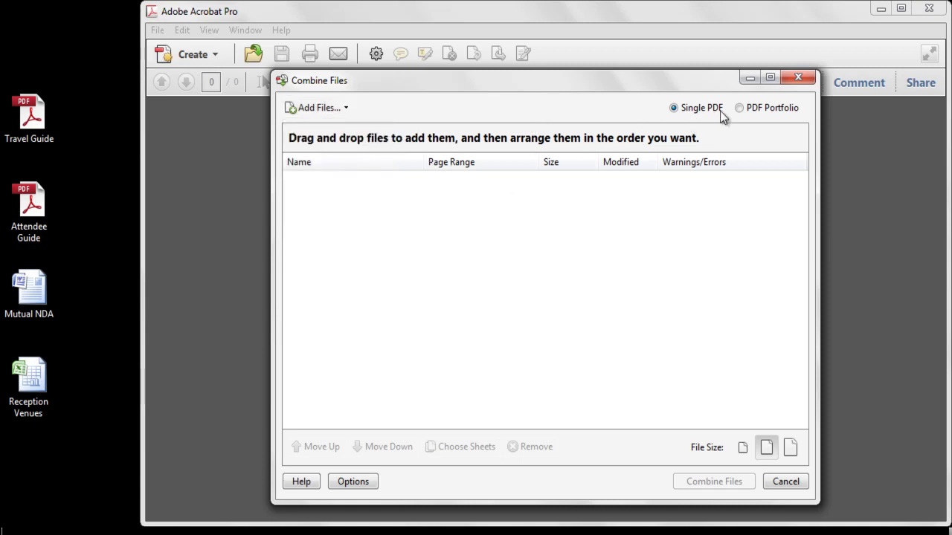
left_click(740, 114)
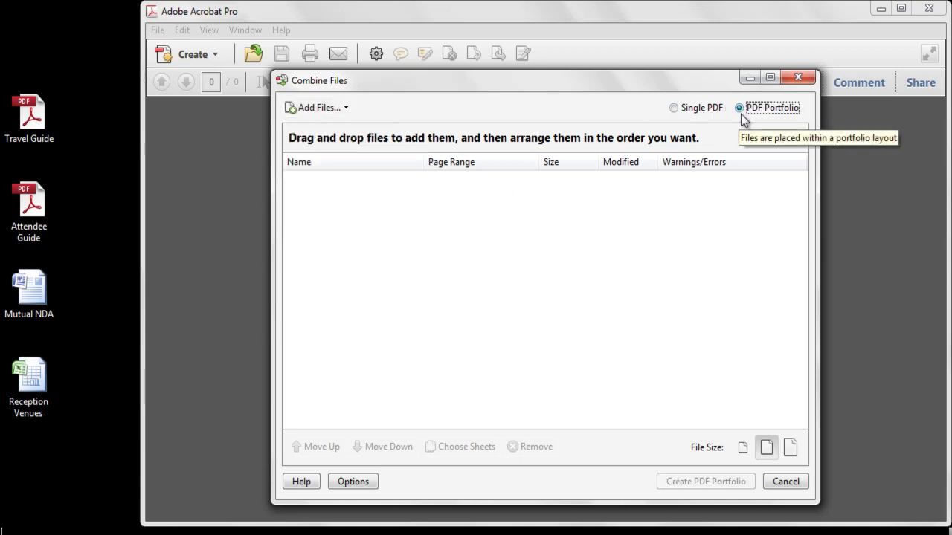
left_click(698, 110)
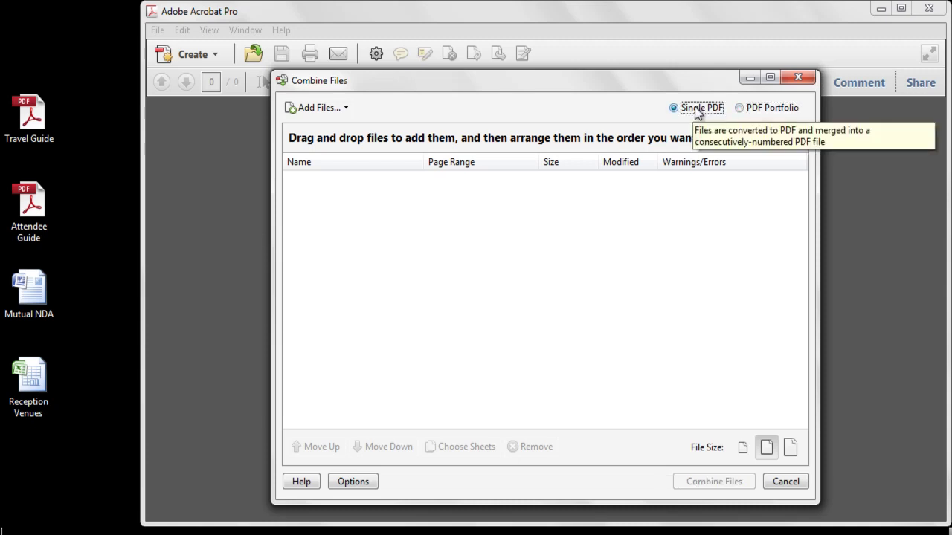
Step: Add Attendee Guide, Mutual NDA and Reception Venues from the Desktop, keeping All Supported Formats
left_click(346, 109)
left_click(351, 129)
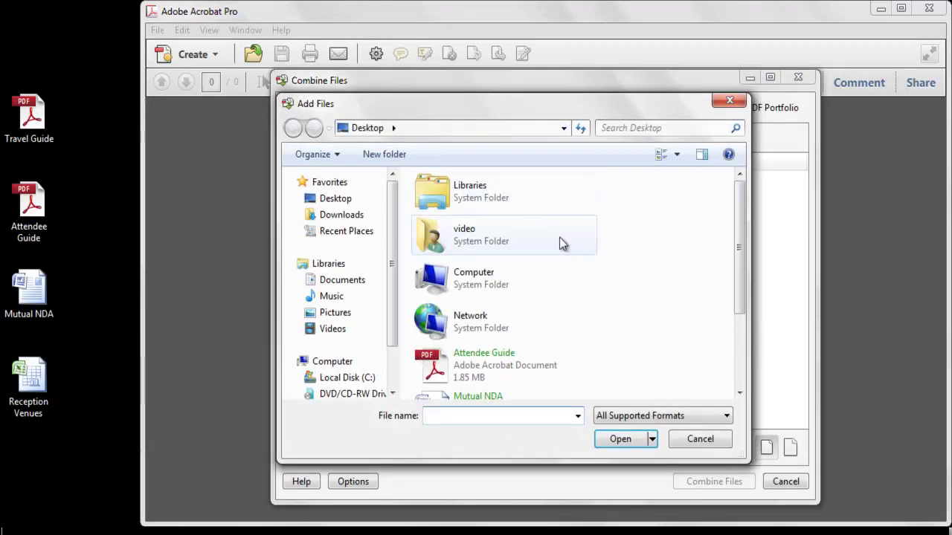
left_click_drag(739, 287, 740, 335)
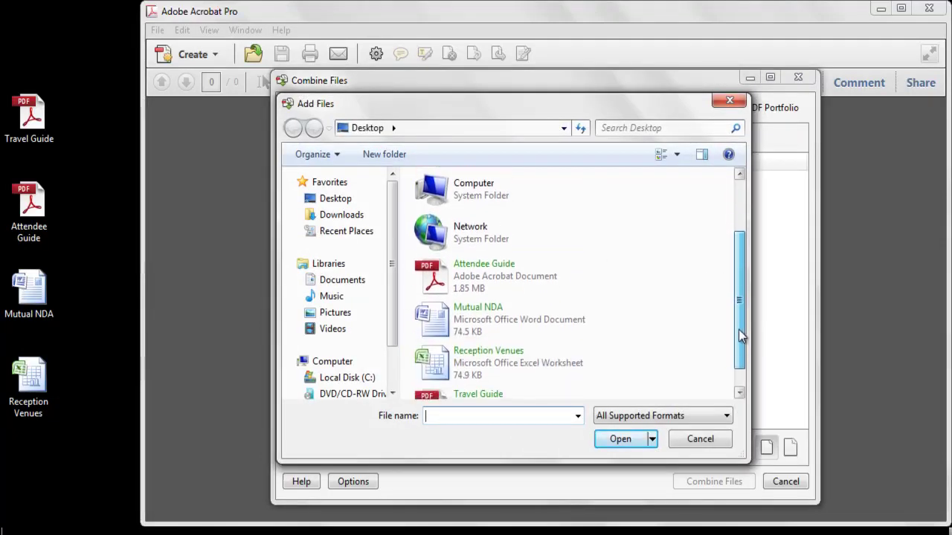
left_click(505, 271)
left_click(504, 306, "shift")
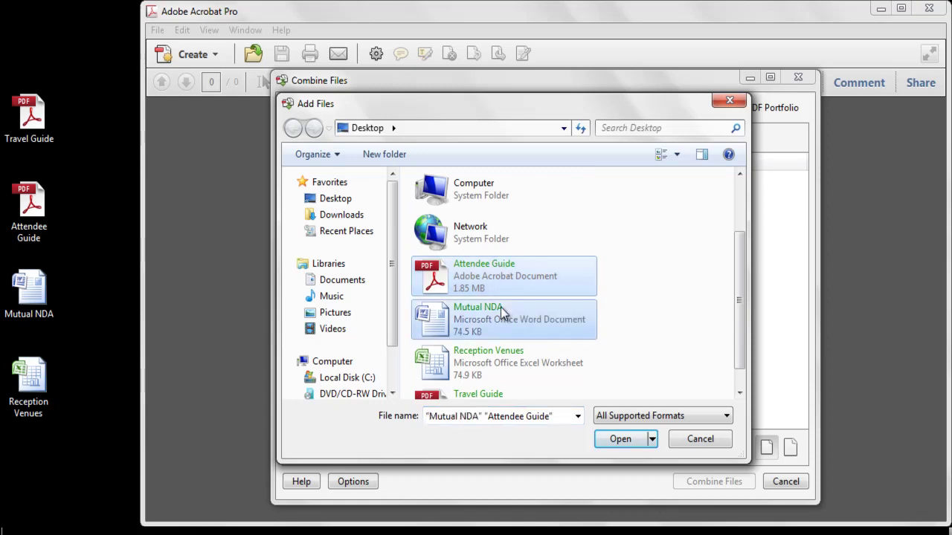
left_click(525, 361, "shift")
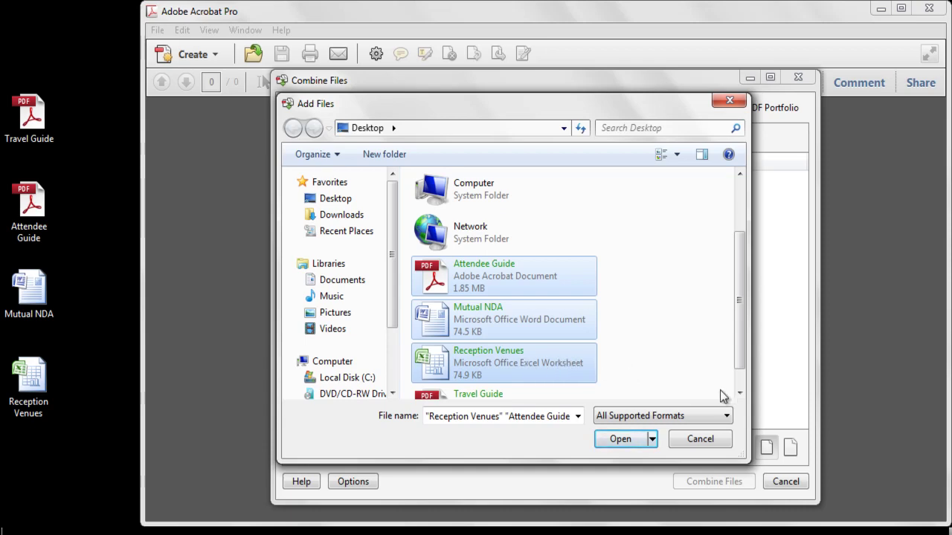
left_click(728, 417)
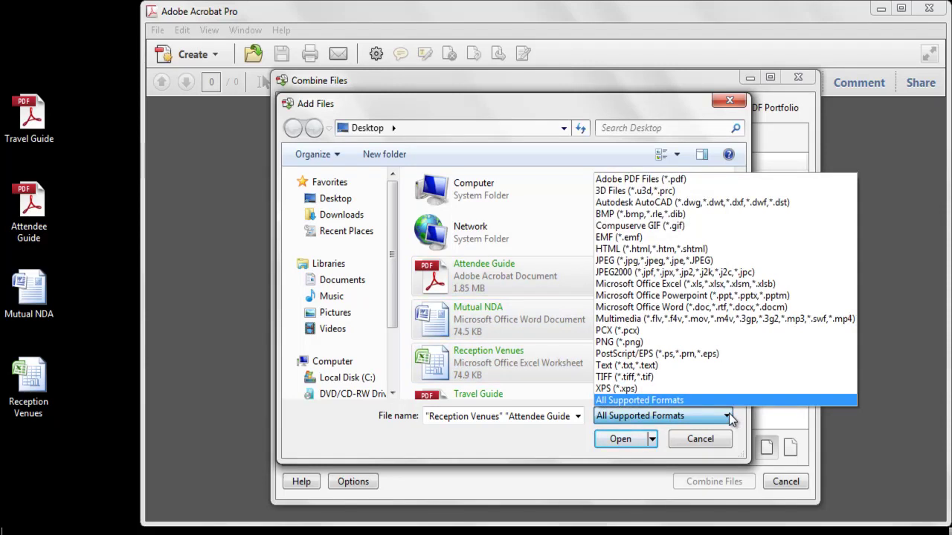
left_click(724, 401)
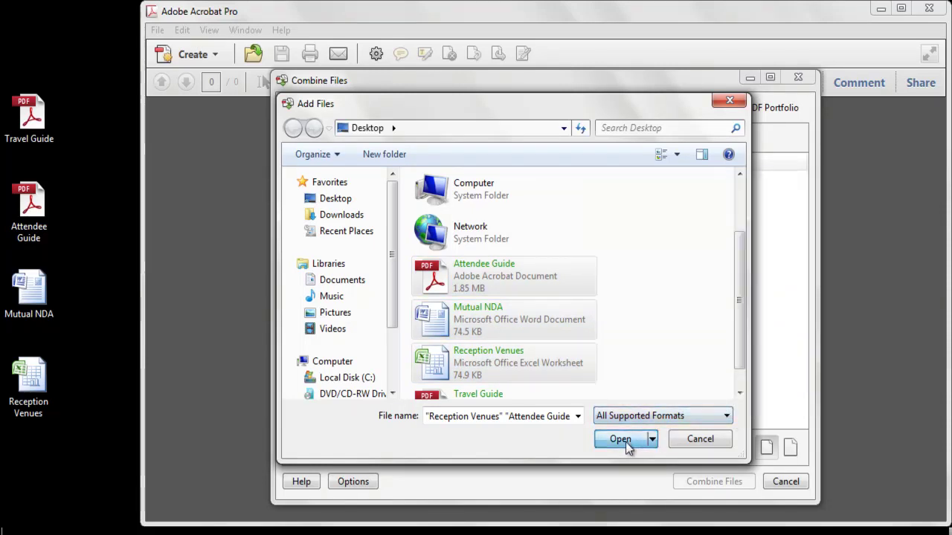
left_click(626, 441)
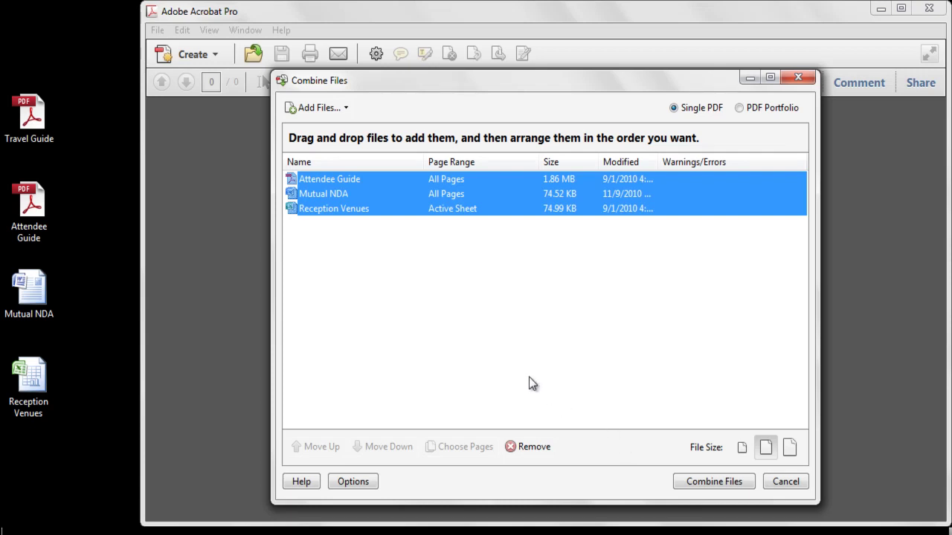
Step: Add the webpage local-mag.com/conference/staging.html as the fourth item to combine
left_click(344, 108)
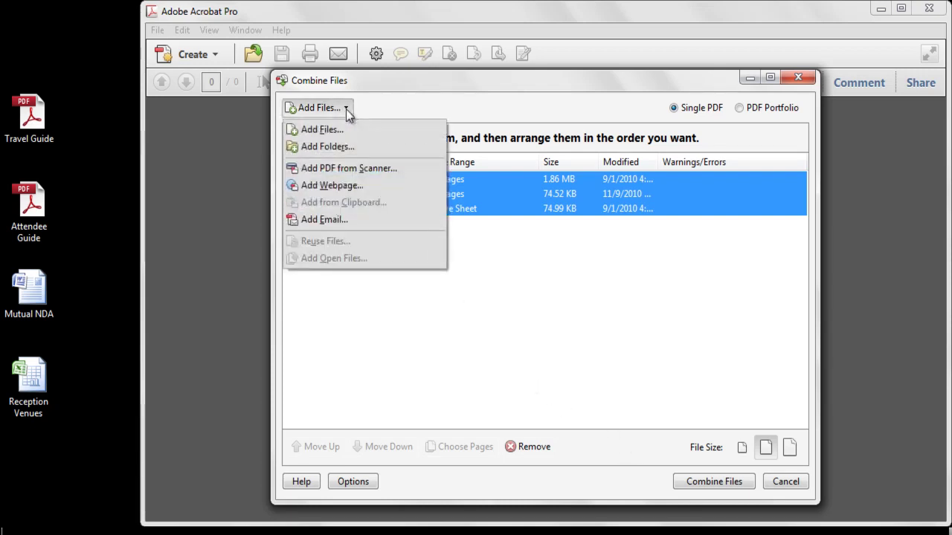
left_click(389, 183)
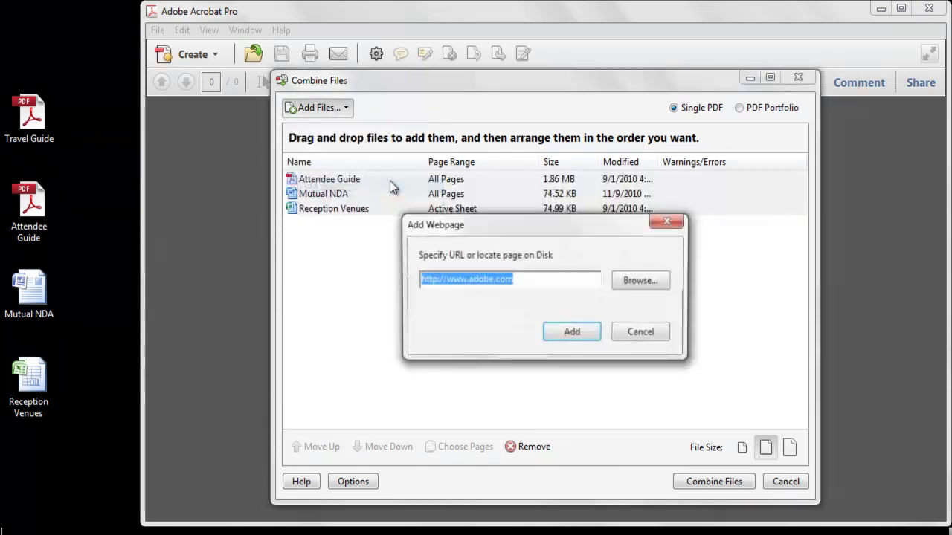
left_click(535, 280)
key("BackSpace")
key("BackSpace")
key("BackSpace")
key("BackSpace")
key("BackSpace")
key("BackSpace")
key("BackSpace")
key("BackSpace")
key("BackSpace")
key("BackSpace")
key("BackSpace")
key("BackSpace")
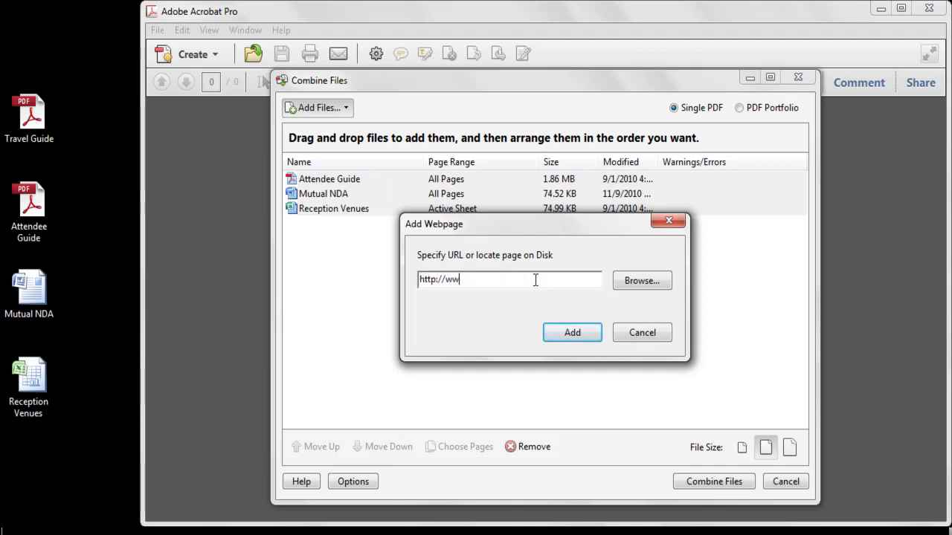
key("BackSpace")
type("local-mag.c")
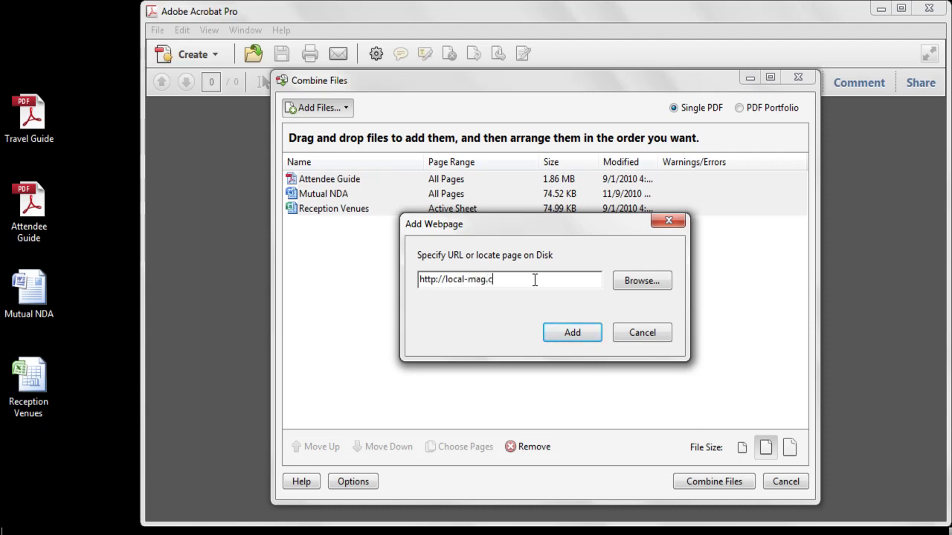
type("om/conference/sta")
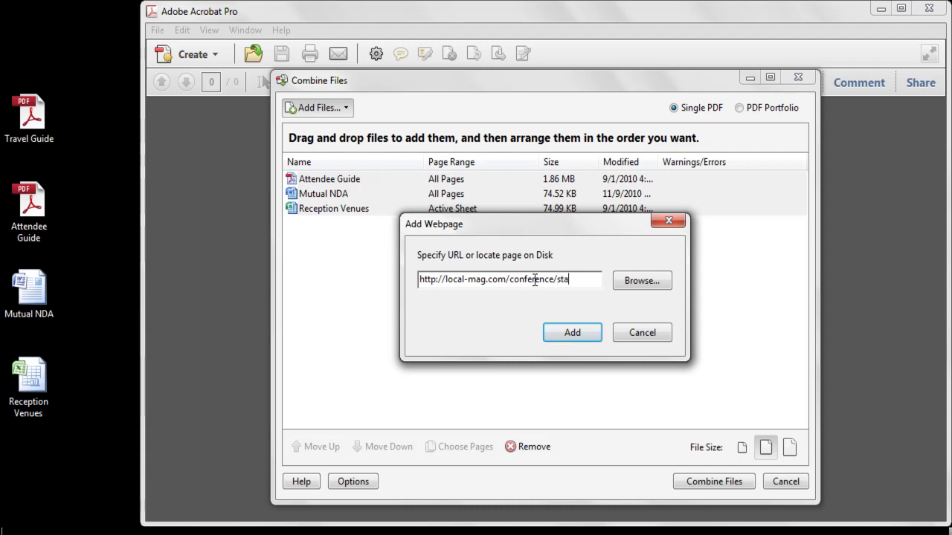
type("ging.html")
key("Return")
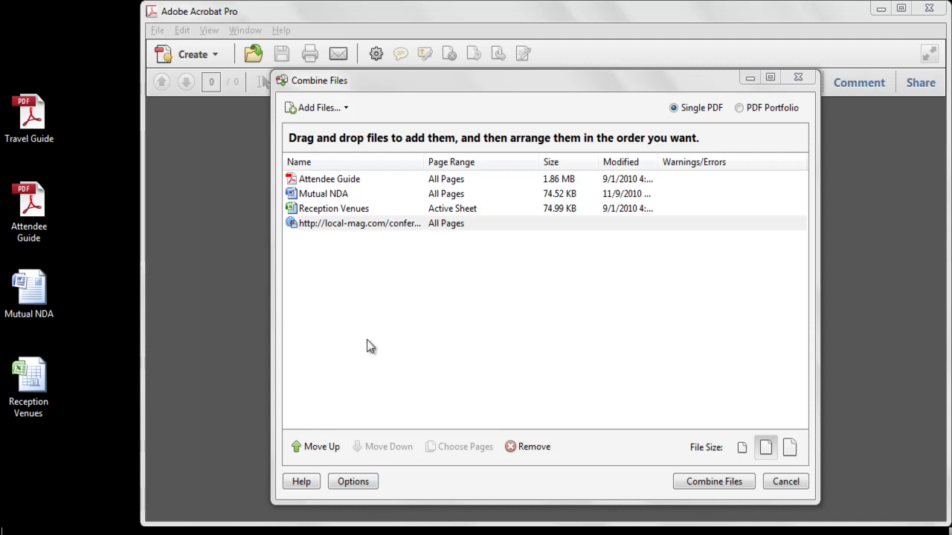
Step: Reorder the list to Attendee Guide, the webpage, Reception Venues, then Mutual NDA last
left_click_drag(357, 225, 361, 189)
left_click(354, 208)
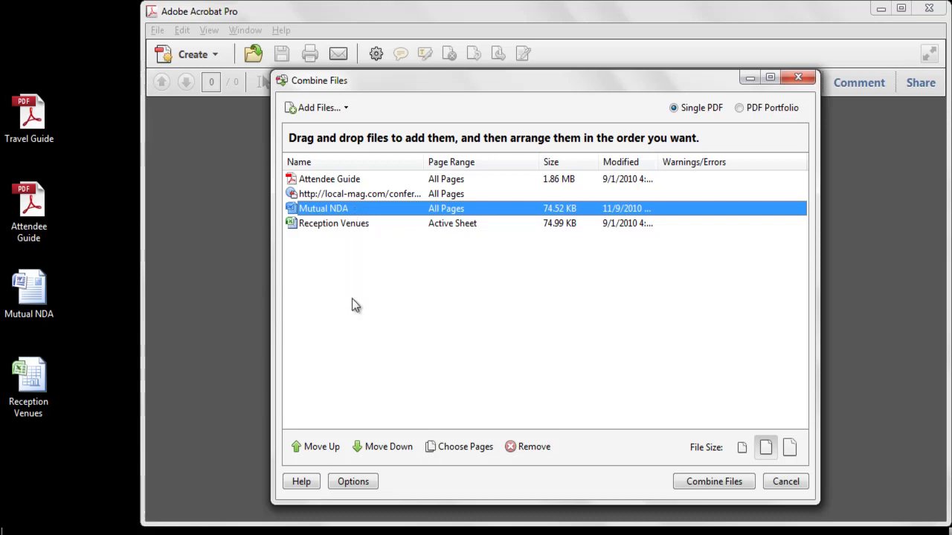
left_click(377, 445)
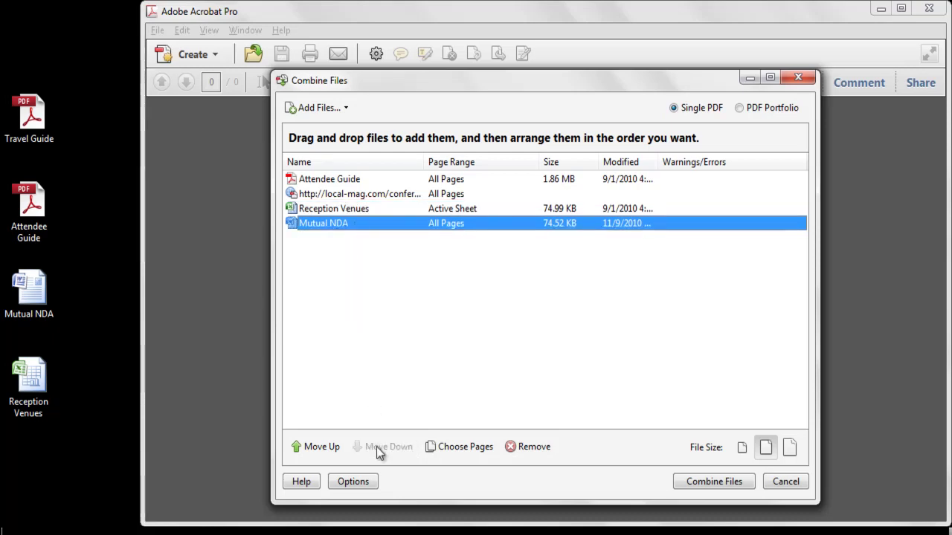
left_click(364, 484)
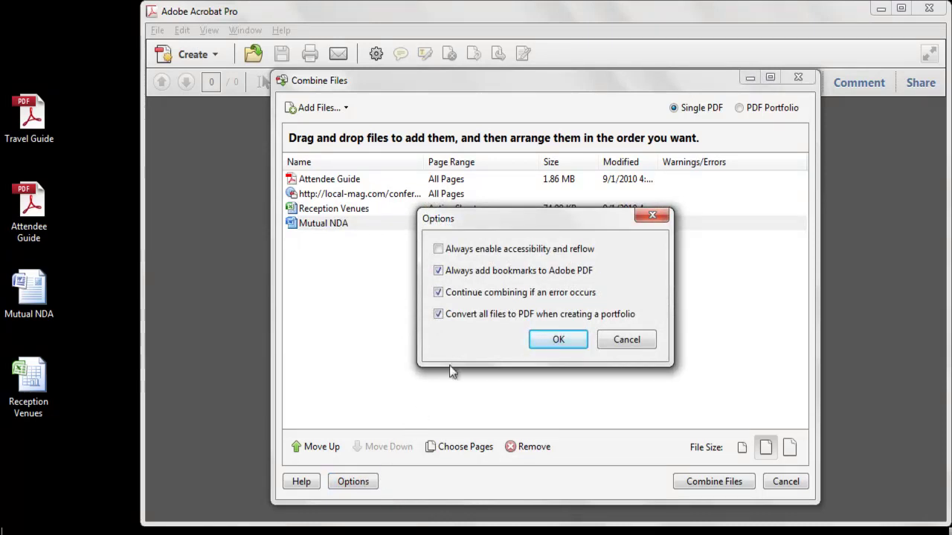
Step: Leave 'Always enable accessibility and reflow' unchecked and accept the combining options
left_click(525, 249)
left_click(524, 249)
left_click(559, 339)
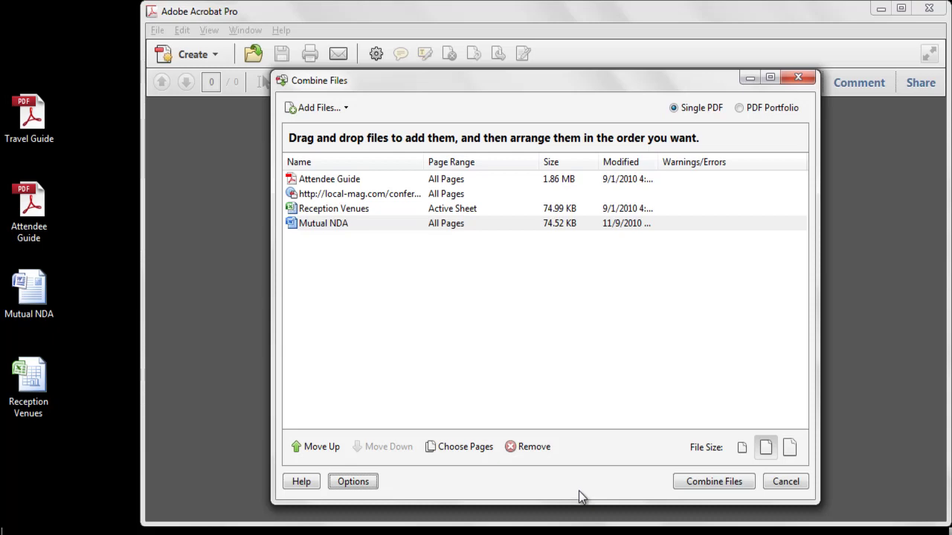
left_click(444, 208)
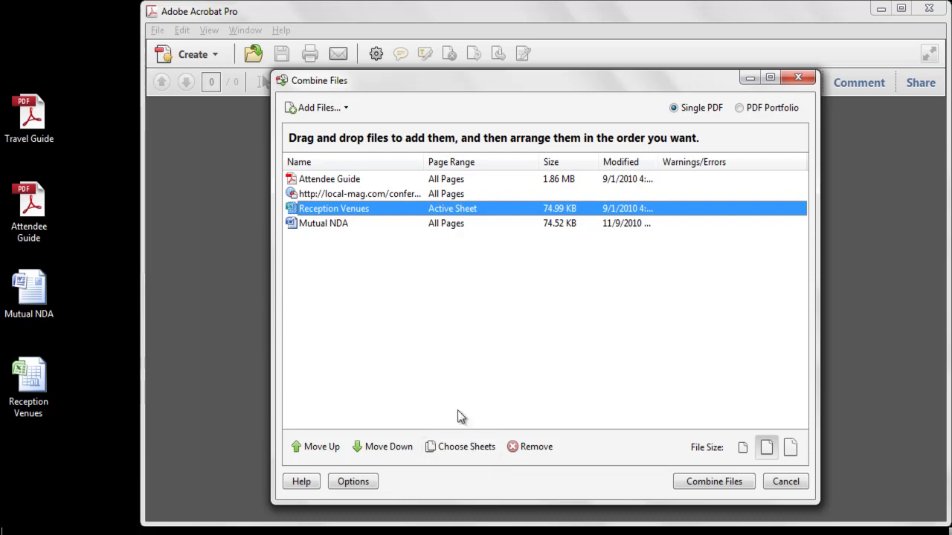
left_click(433, 224)
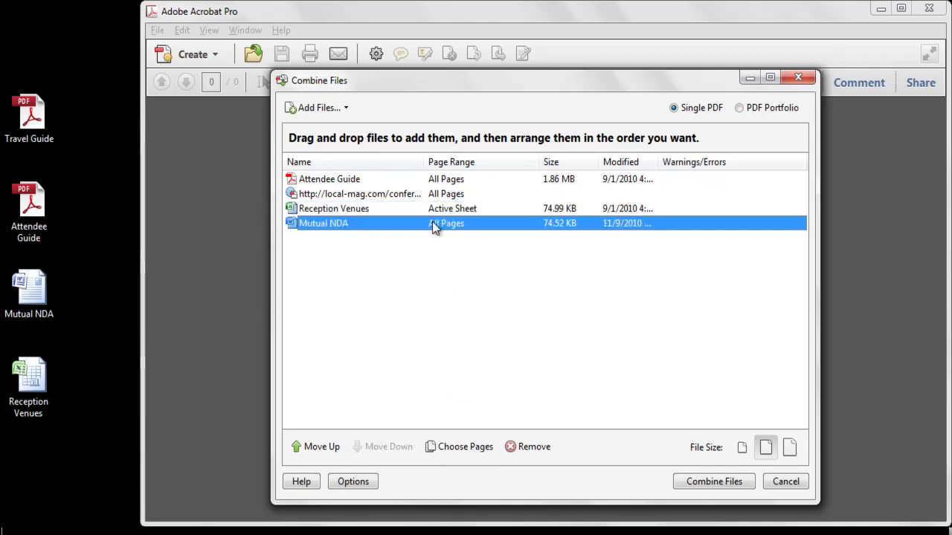
right_click(430, 223)
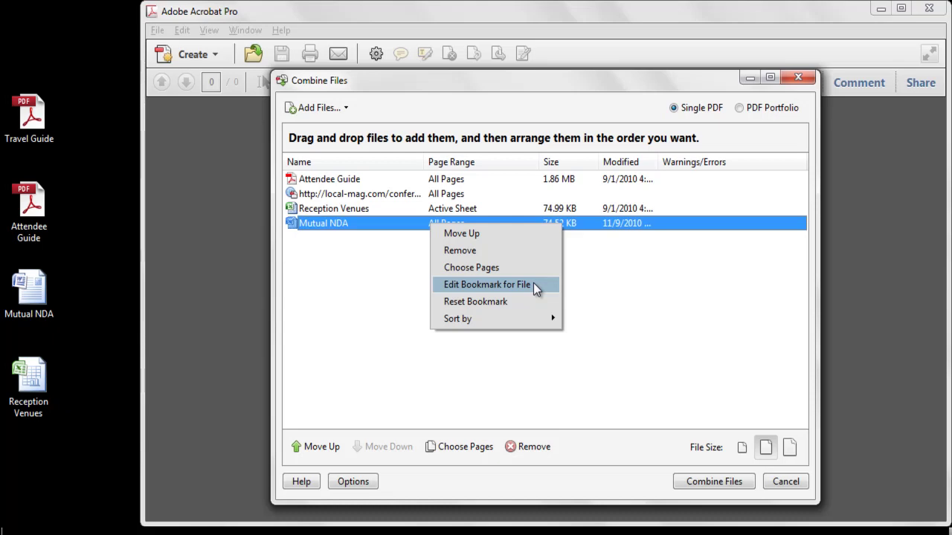
left_click(364, 178)
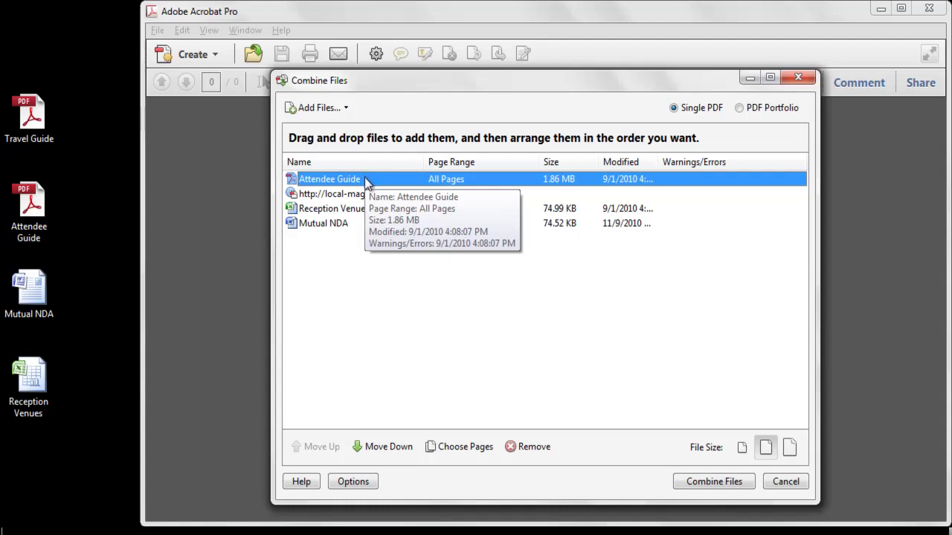
Step: Limit the Attendee Guide to pages 1,3 and combine the four files into Binder1.pdf
left_click(472, 450)
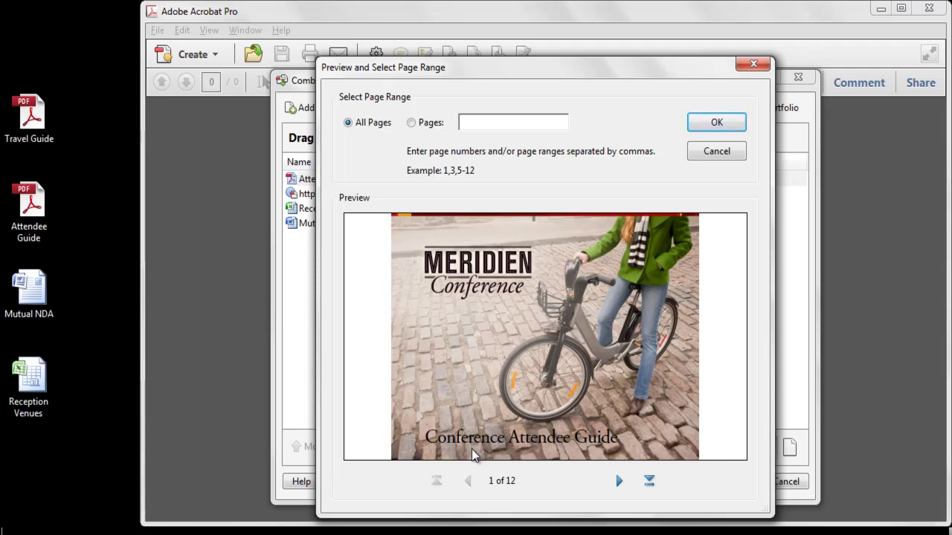
left_click(467, 122)
type("1,3")
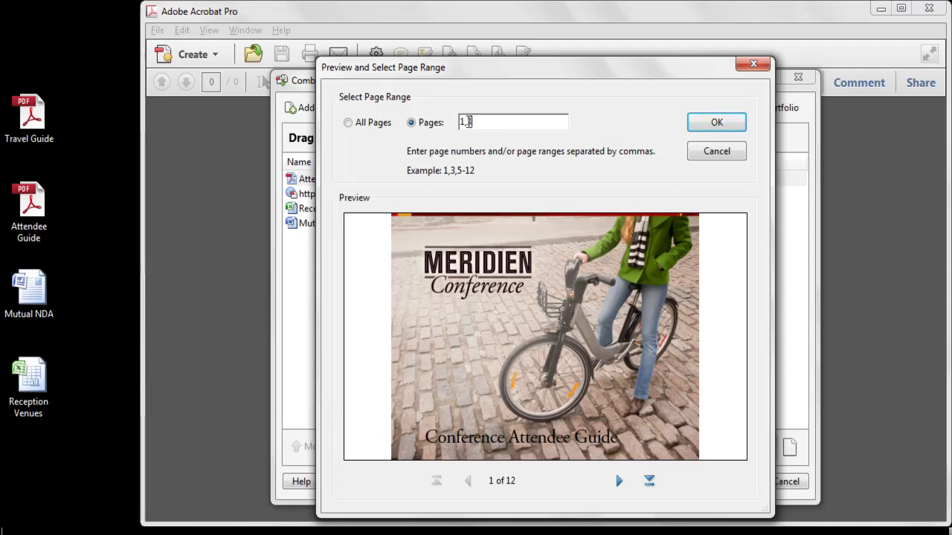
left_click(720, 124)
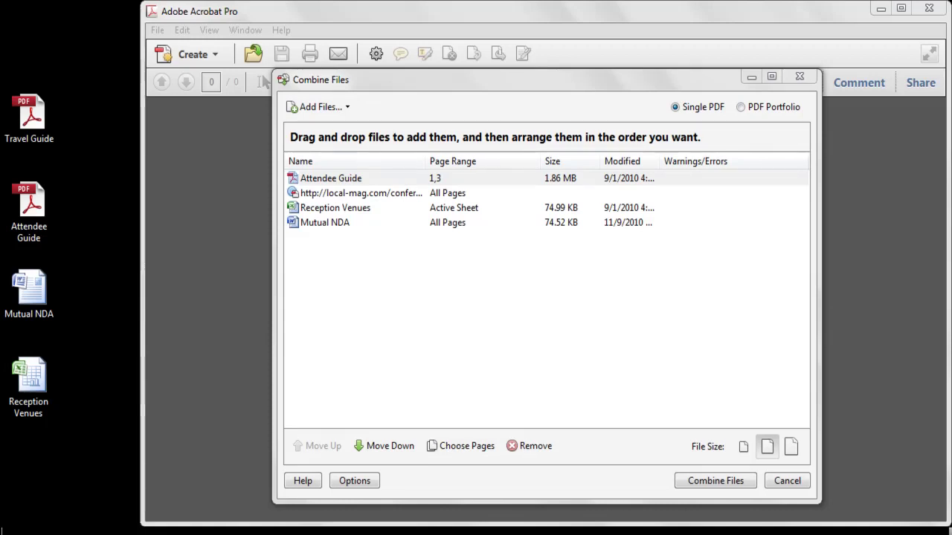
left_click(713, 484)
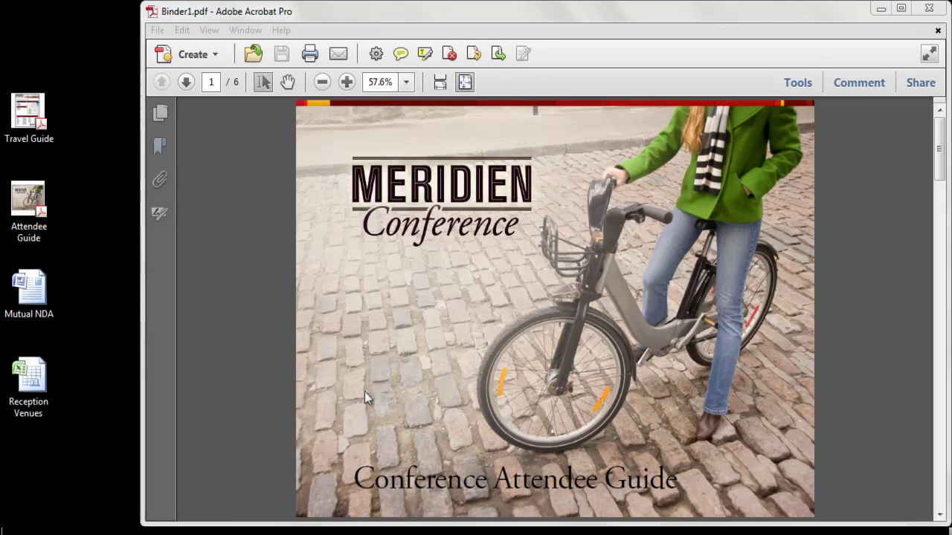
Step: Advance to page 3, stop its embedded video, and show the Tools panel
left_click(186, 83)
left_click(185, 83)
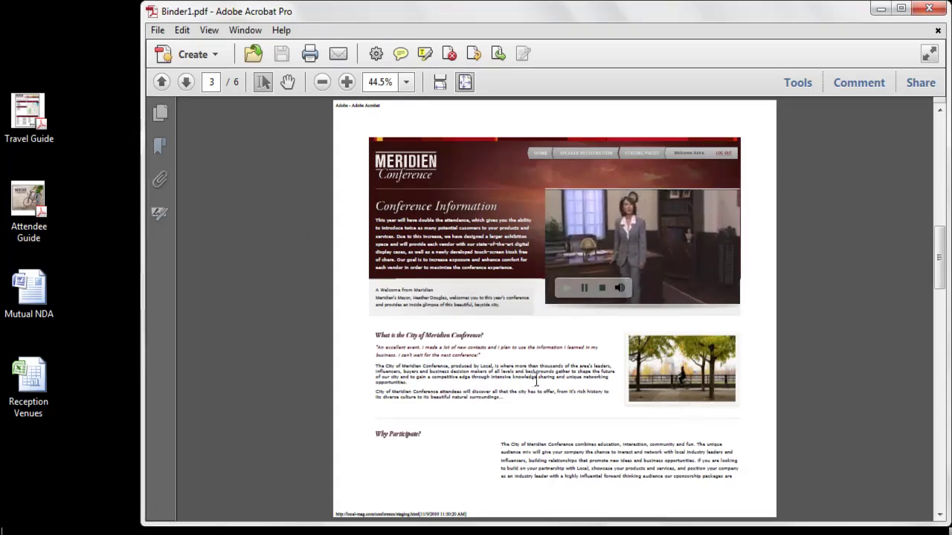
left_click(602, 290)
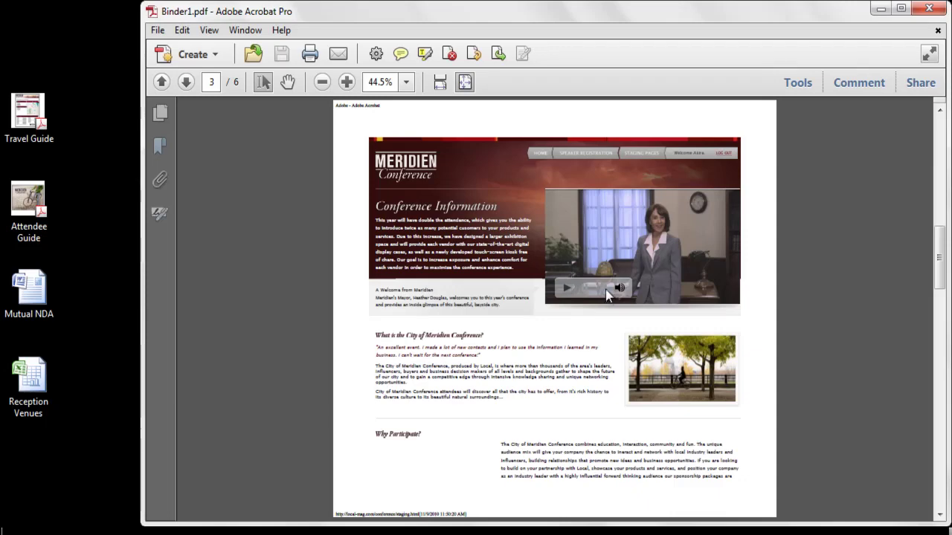
left_click(797, 82)
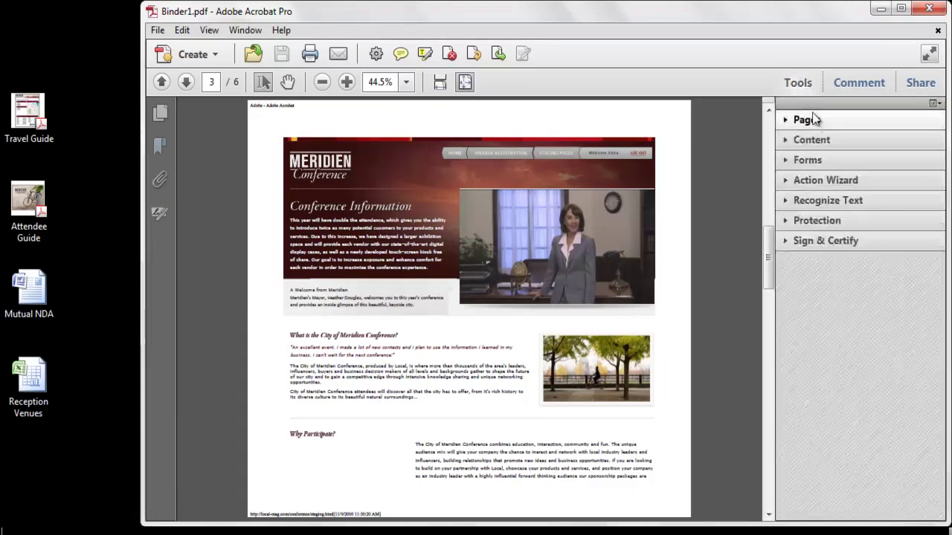
Step: Expand the Pages tools and view More Insert Options without choosing one
left_click(815, 121)
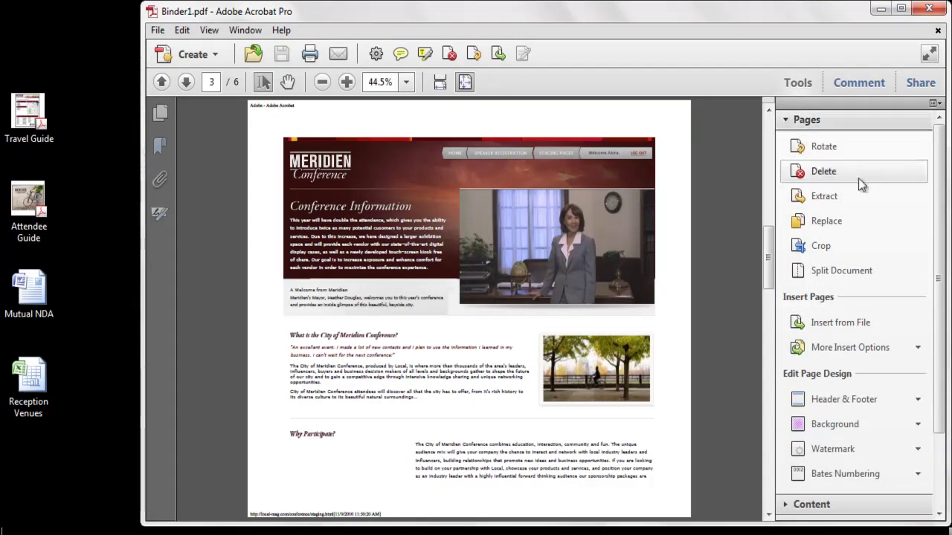
left_click(901, 349)
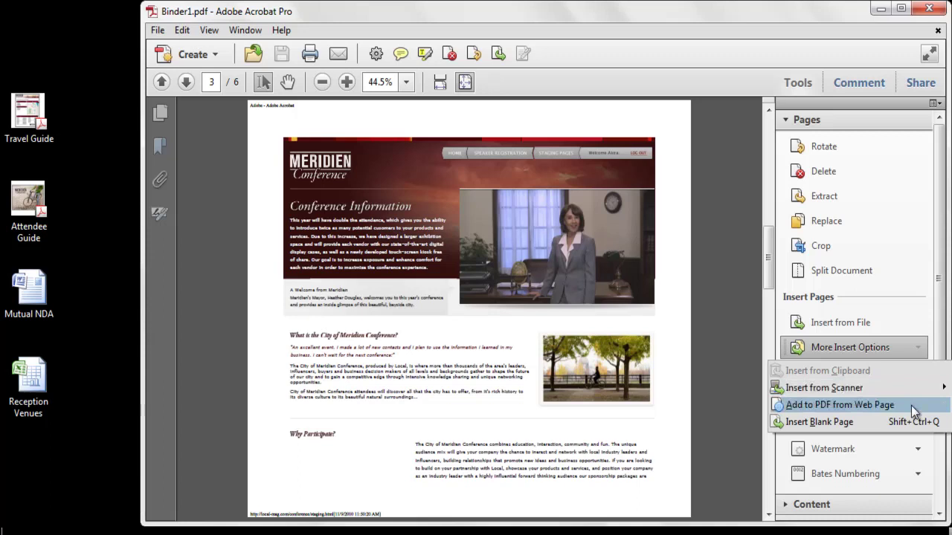
left_click(730, 386)
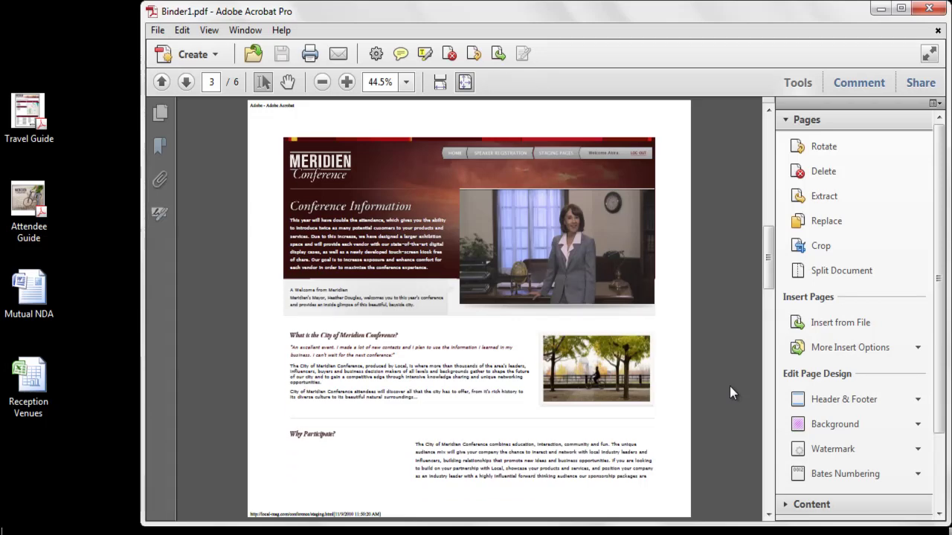
Step: Drag the Travel Guide into Page Thumbnails as page 2 and view the inserted map page
left_click(170, 119)
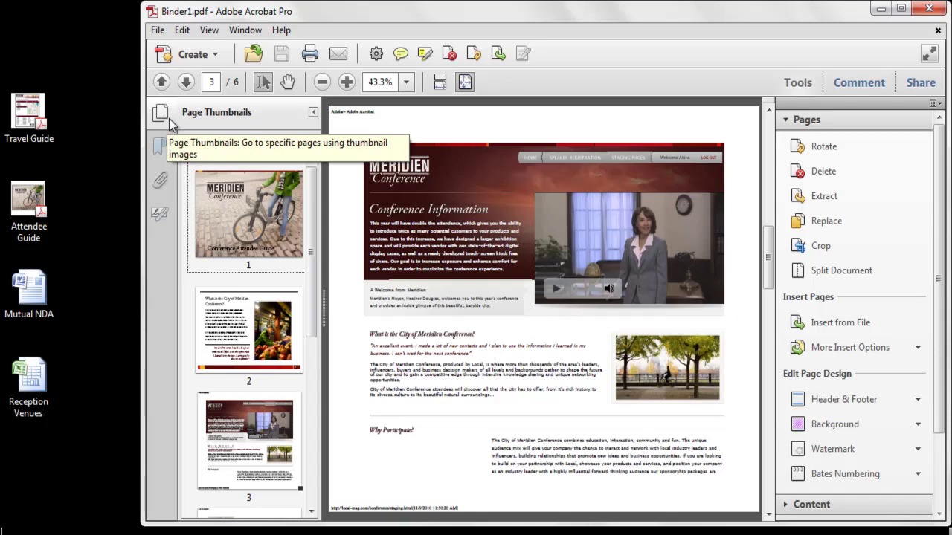
left_click_drag(50, 110, 209, 271)
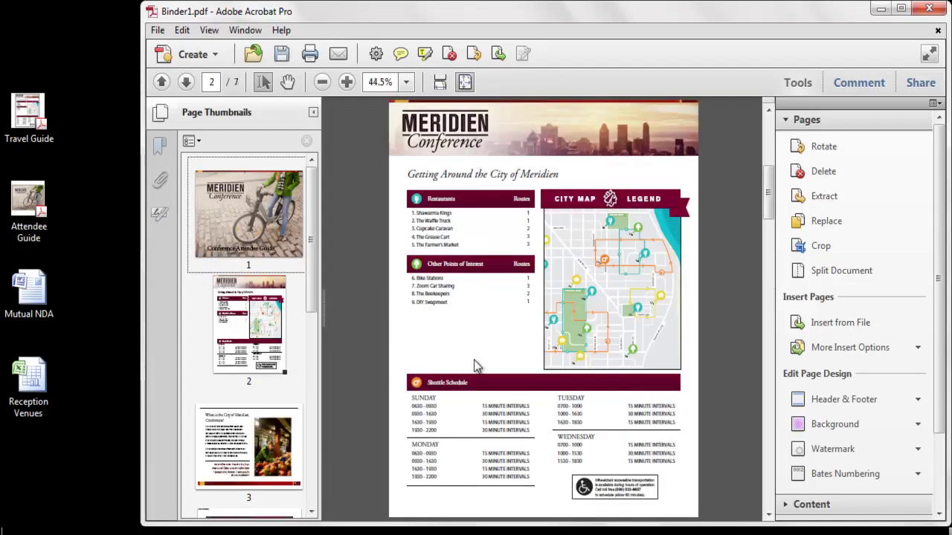
left_click(288, 376)
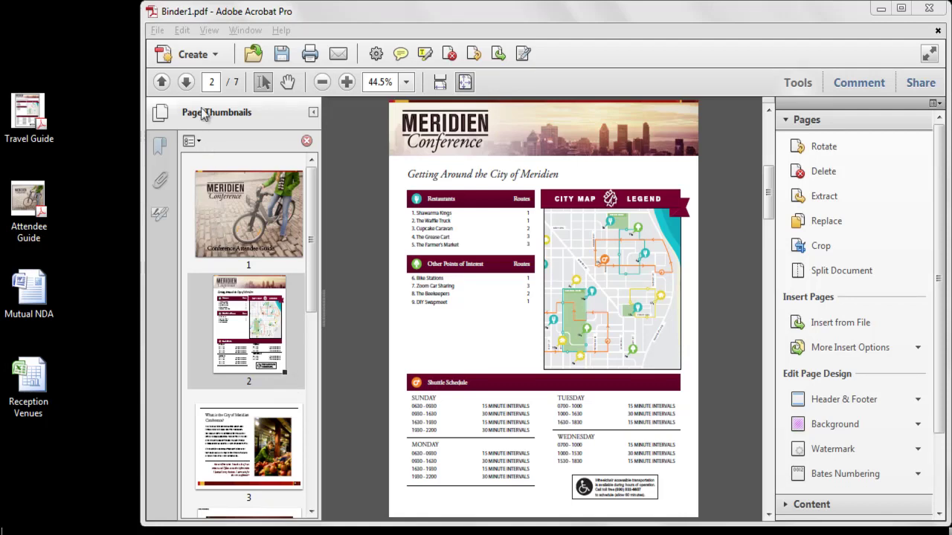
left_click(184, 32)
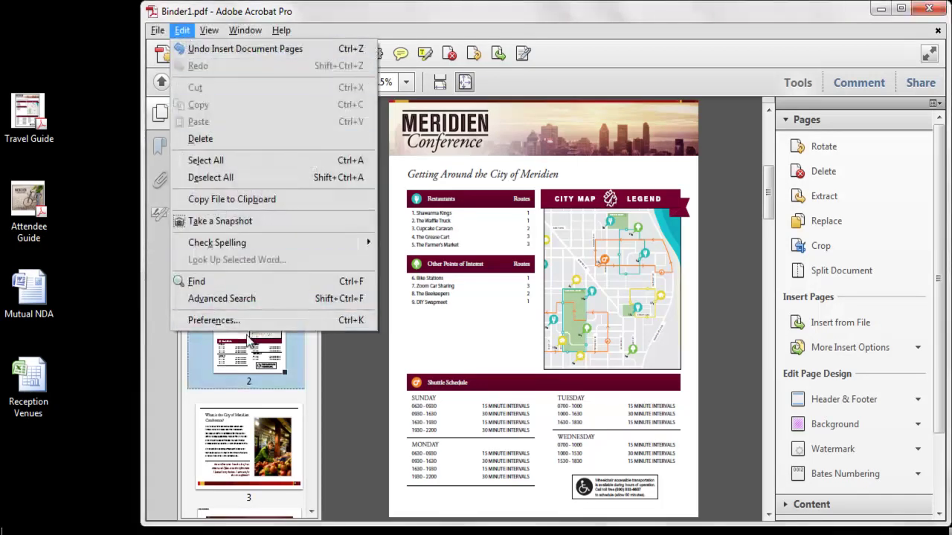
left_click(242, 321)
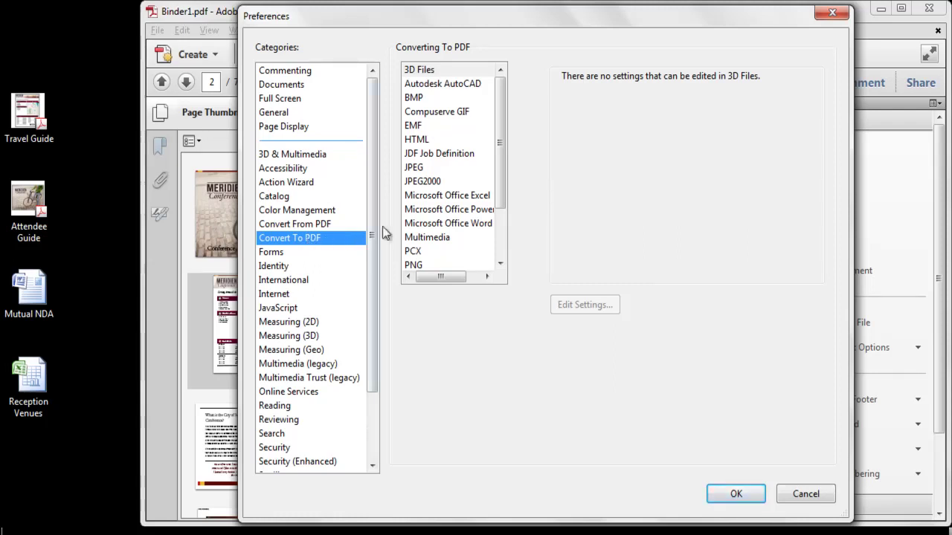
left_click(432, 196)
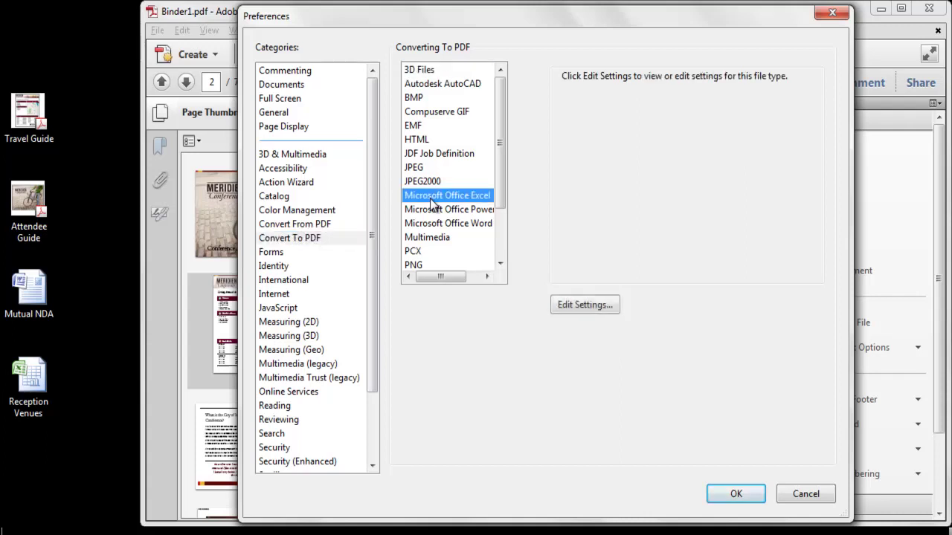
left_click(571, 306)
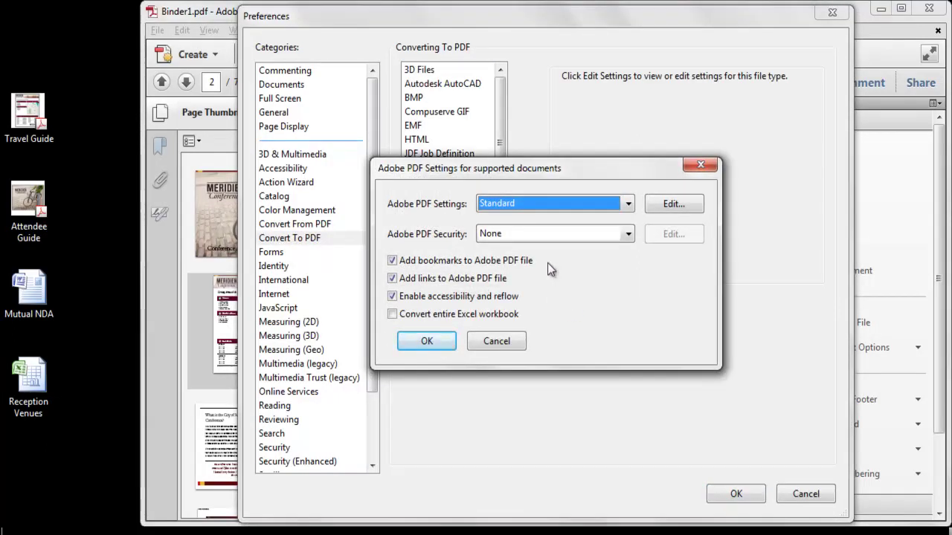
left_click(520, 258)
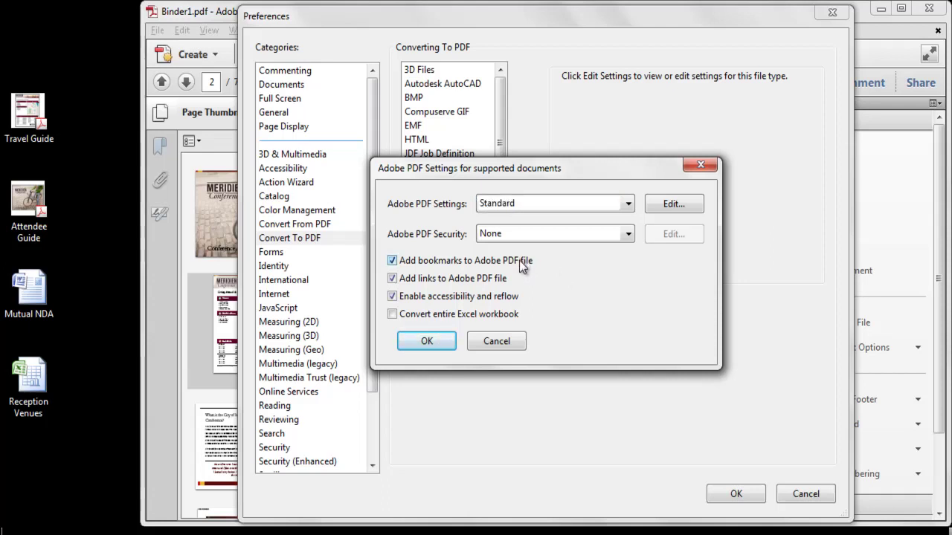
left_click(505, 343)
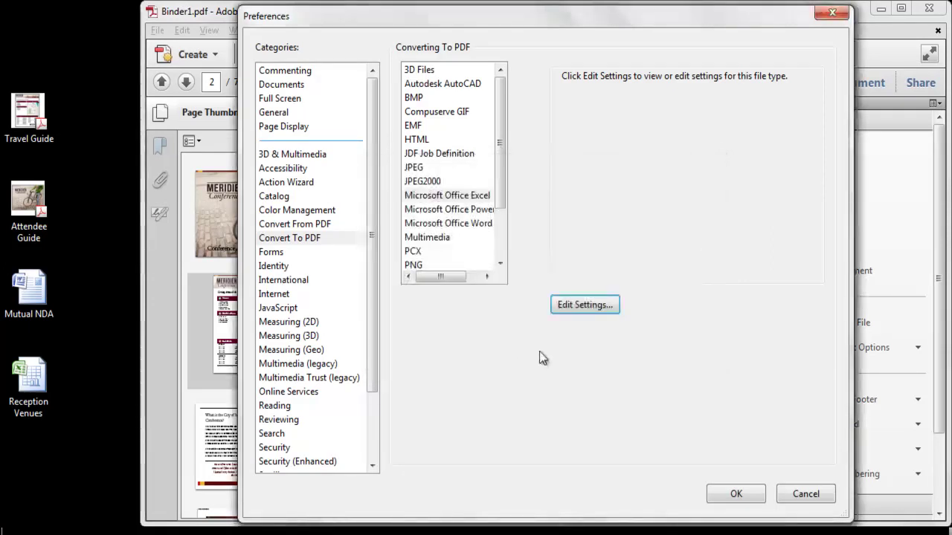
left_click(809, 498)
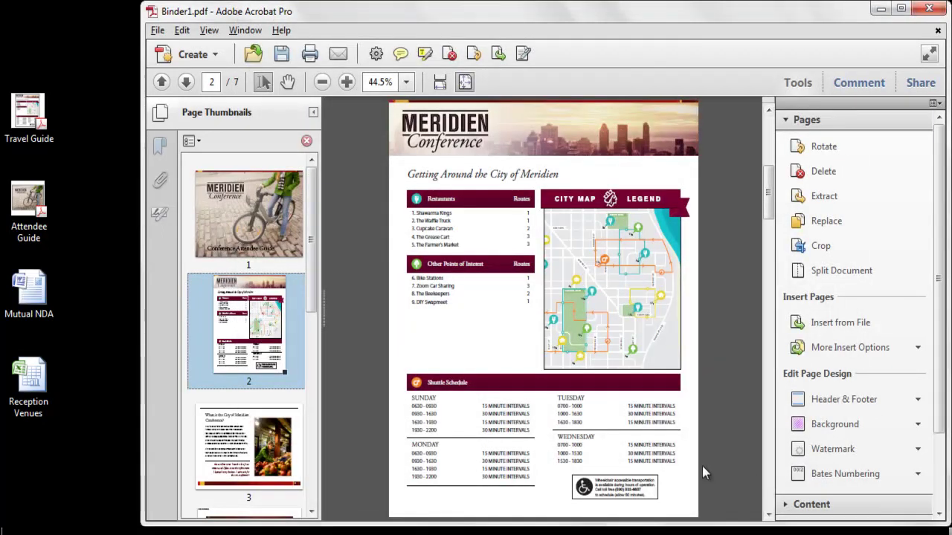